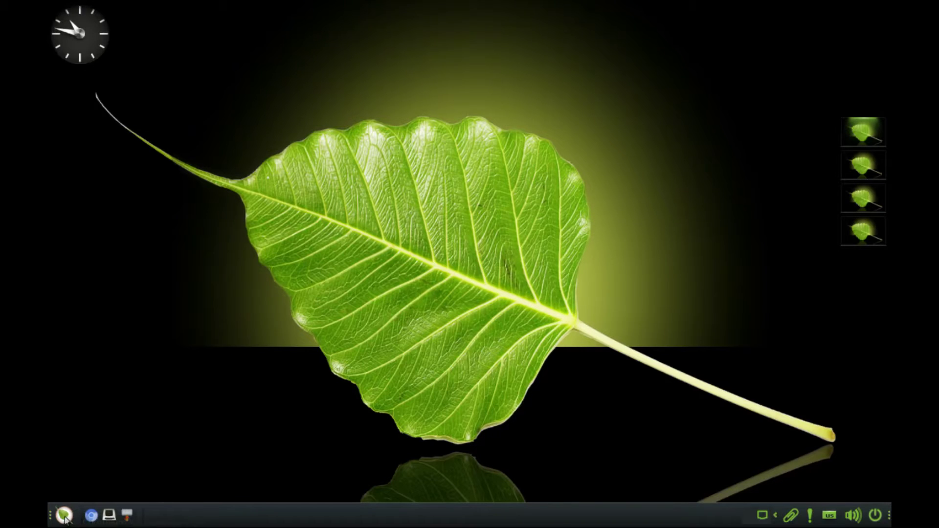
# Step: Open the Moksha Settings Panel from the start menu and show its Screen options
pyautogui.click(65, 518)
pyautogui.moveTo(85, 471)
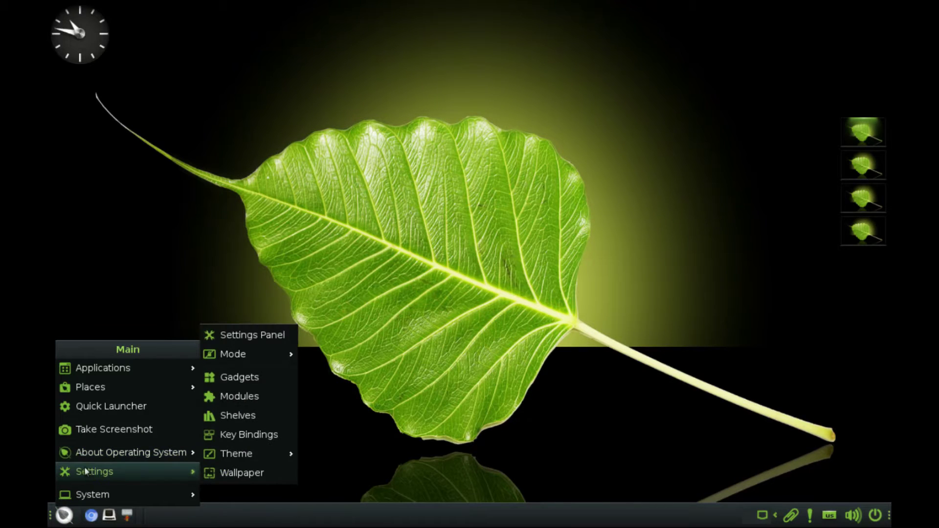
pyautogui.click(272, 342)
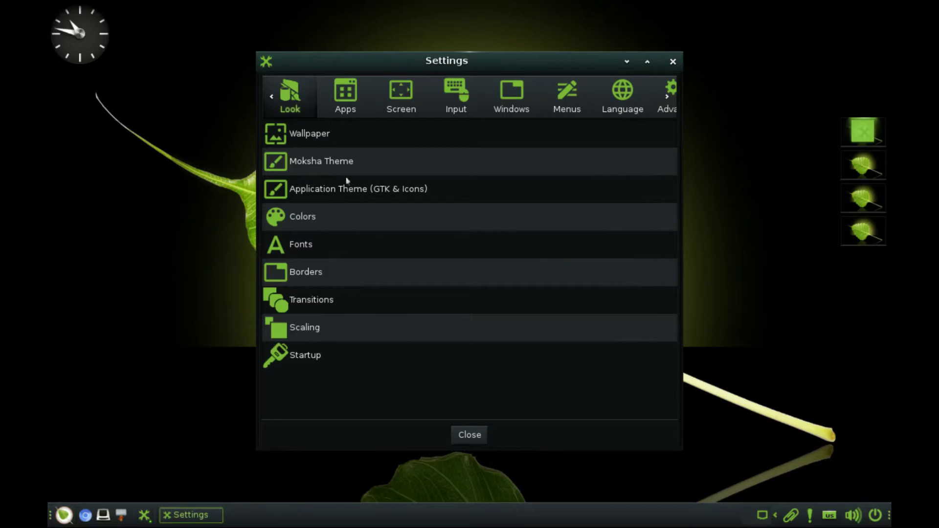
pyautogui.click(401, 91)
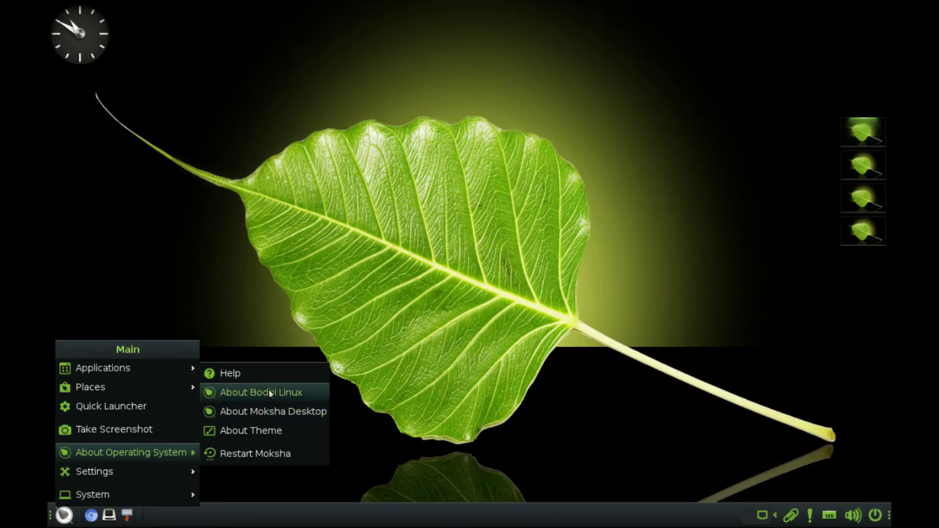
# Step: Visit the Donate page, then highlight the 'Bodhi Linux 7.0.0 is the Enlightened Linux Distribution' tagline
pyautogui.click(269, 391)
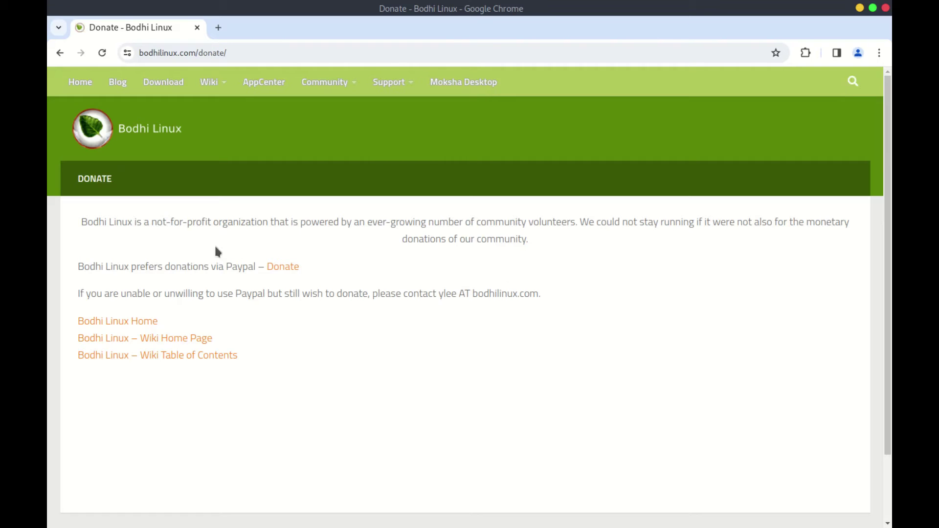
pyautogui.moveTo(636, 239); pyautogui.dragTo(247, 256)
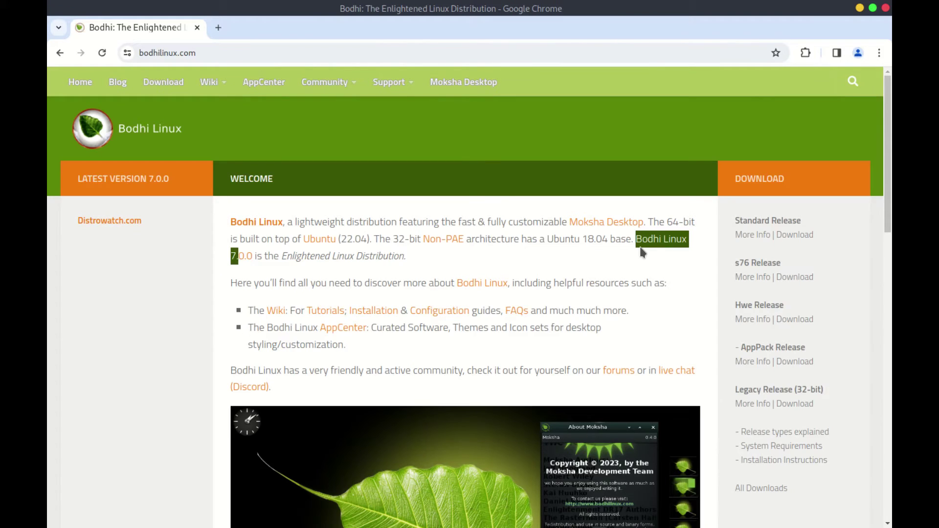
pyautogui.hotkey('shift', 'Right')
pyautogui.hotkey('shift', 'Right')
pyautogui.hotkey('shift', 'Right')
pyautogui.hotkey('shift', 'Right')
pyautogui.hotkey('shift', 'Right')
pyautogui.hotkey('shift', 'Right')
pyautogui.hotkey('shift', 'Right')
pyautogui.hotkey('shift', 'Right')
pyautogui.hotkey('shift', 'Right')
pyautogui.hotkey('shift', 'Right')
pyautogui.hotkey('shift', 'Right')
pyautogui.hotkey('shift', 'Right')
pyautogui.hotkey('shift', 'Right')
pyautogui.hotkey('shift', 'Right')
pyautogui.hotkey('shift', 'Right')
pyautogui.hotkey('shift', 'Right')
pyautogui.hotkey('shift', 'Right')
pyautogui.hotkey('shift', 'Right')
pyautogui.hotkey('shift', 'Right')
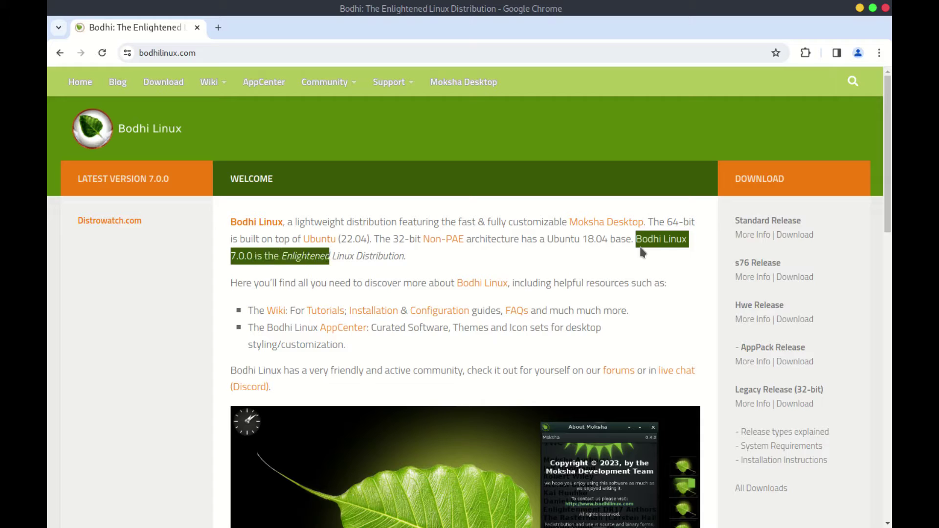
pyautogui.hotkey('shift', 'Right')
pyautogui.hotkey('shift', 'Right')
pyautogui.hotkey('shift', 'Right')
pyautogui.hotkey('shift', 'Right')
pyautogui.hotkey('shift', 'Right')
pyautogui.hotkey('shift', 'Right')
pyautogui.hotkey('shift', 'Right')
pyautogui.hotkey('shift', 'Right')
pyautogui.hotkey('shift', 'Right')
pyautogui.hotkey('shift', 'Right')
pyautogui.hotkey('shift', 'Right')
pyautogui.hotkey('shift', 'Right')
pyautogui.hotkey('shift', 'Right')
pyautogui.hotkey('shift', 'Right')
pyautogui.hotkey('shift', 'Right')
pyautogui.hotkey('shift', 'Right')
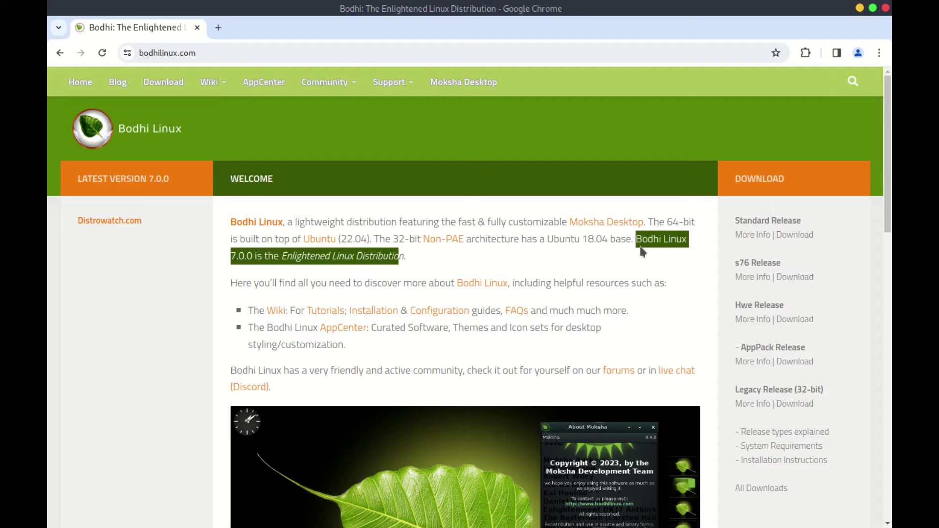
pyautogui.hotkey('shift', 'Right')
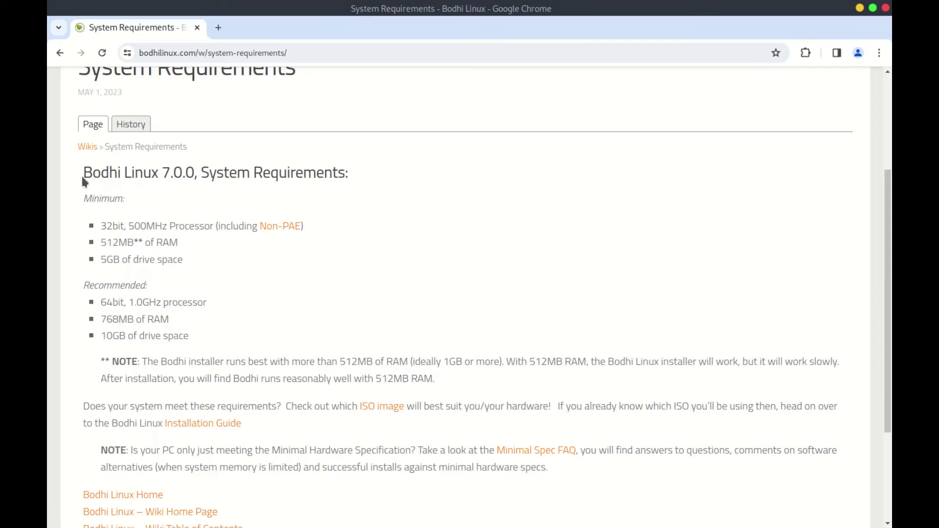
# Step: Highlight the recommended requirements: 64bit 1.0GHz processor, 768MB RAM and 10GB drive space
pyautogui.moveTo(84, 173); pyautogui.dragTo(348, 171)
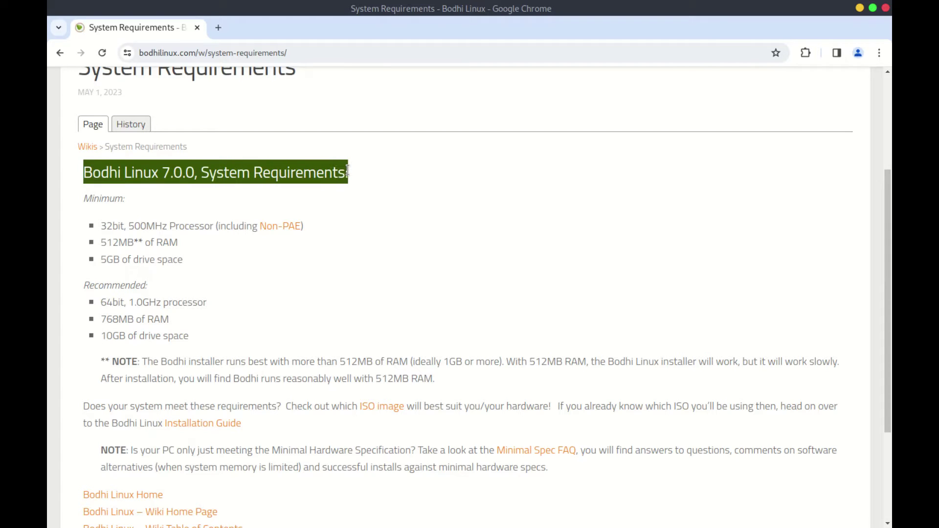
pyautogui.click(89, 307)
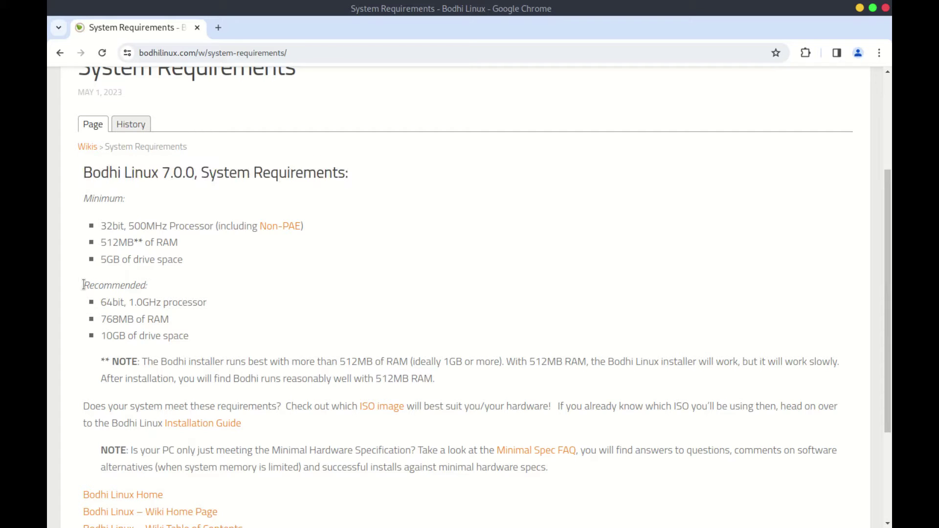
pyautogui.moveTo(84, 282); pyautogui.dragTo(146, 287)
pyautogui.moveTo(99, 307); pyautogui.dragTo(211, 306)
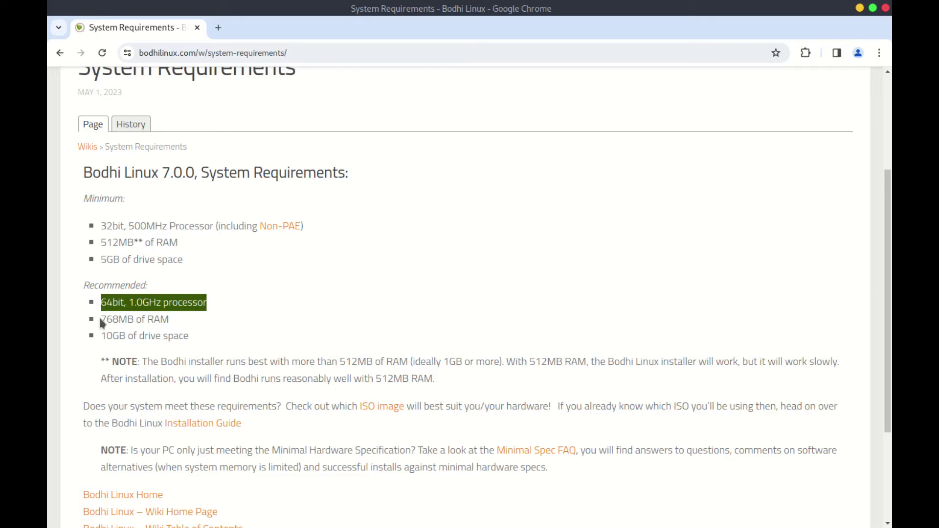
pyautogui.moveTo(101, 320); pyautogui.dragTo(170, 319)
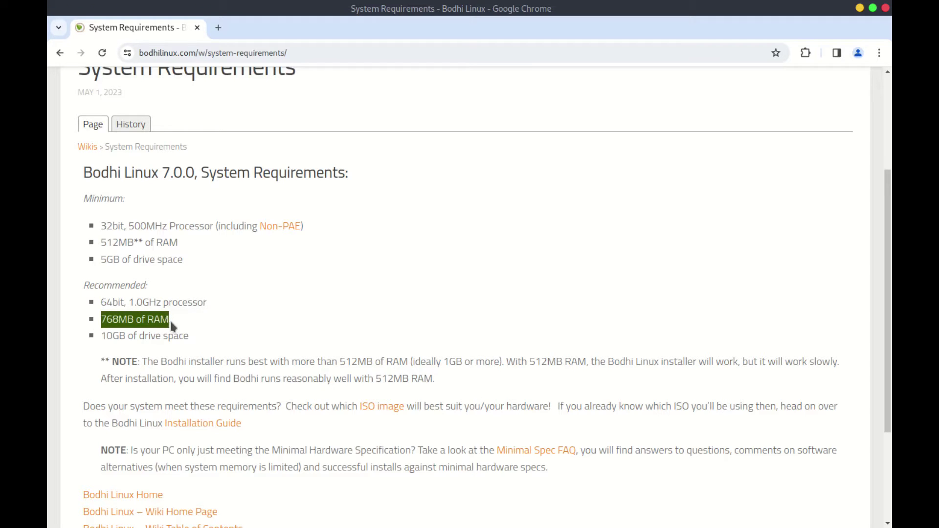
pyautogui.moveTo(99, 335); pyautogui.dragTo(202, 346)
pyautogui.click(195, 325)
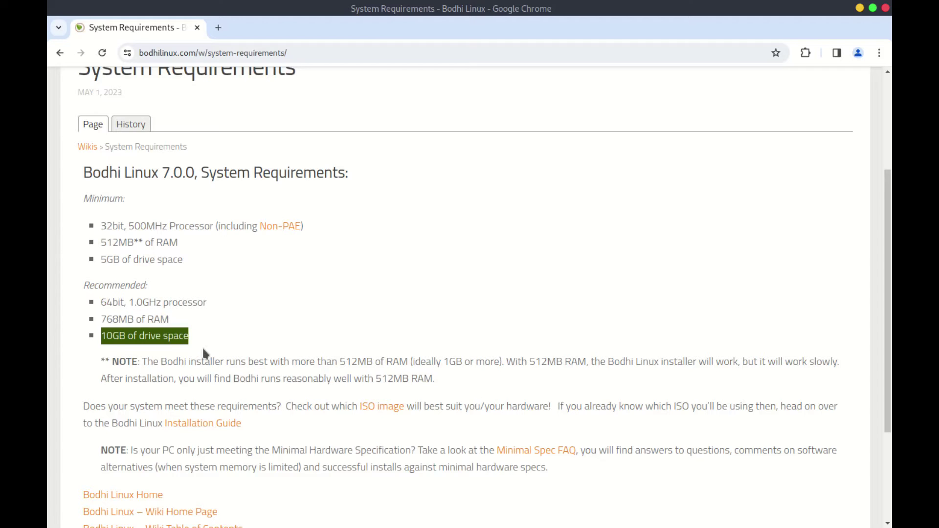
pyautogui.click(202, 346)
# Step: Highlight the minimum requirements: processor, 512MB RAM and 5GB drive space
pyautogui.moveTo(103, 221); pyautogui.dragTo(249, 221)
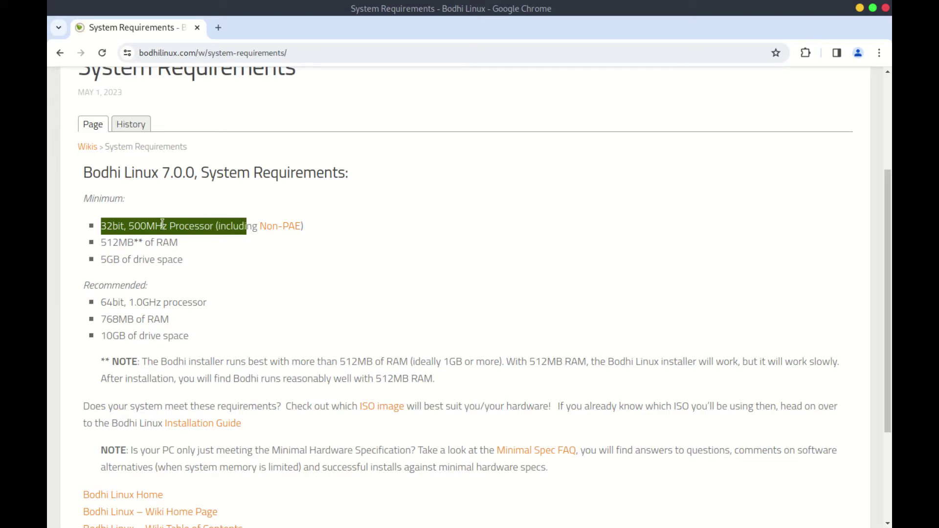
pyautogui.moveTo(101, 245); pyautogui.dragTo(191, 245)
pyautogui.moveTo(101, 264); pyautogui.dragTo(186, 263)
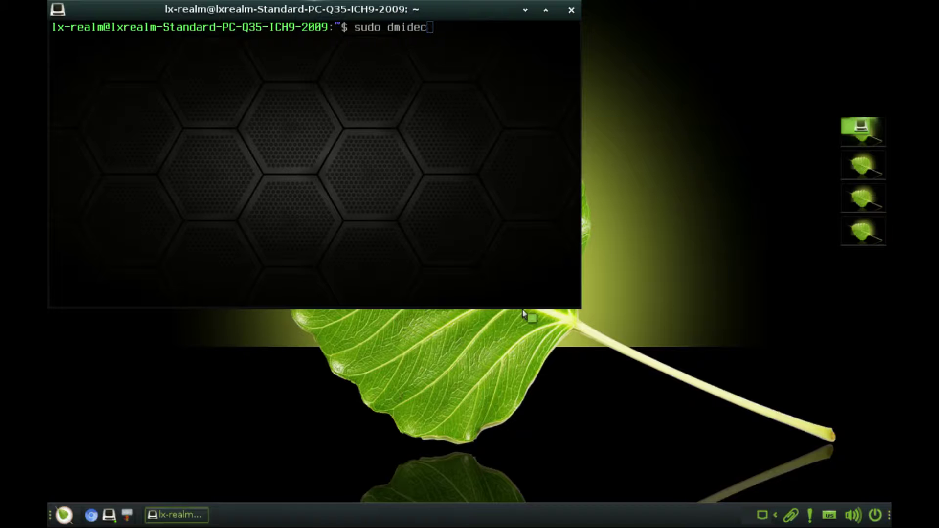
# Step: Run sudo dmidecode in Terminology to view memory details and reposition the terminal window
pyautogui.write('ode')
pyautogui.press('Return')
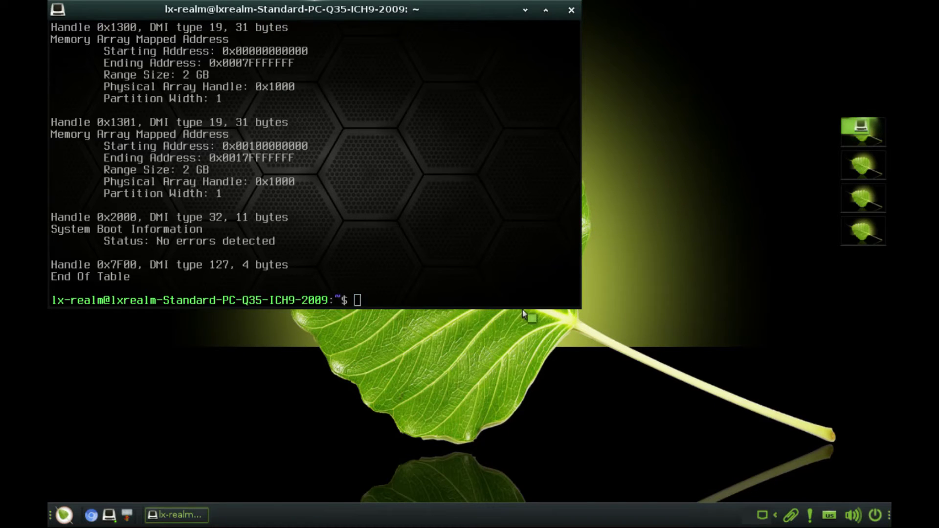
pyautogui.moveTo(329, 12); pyautogui.dragTo(417, 113)
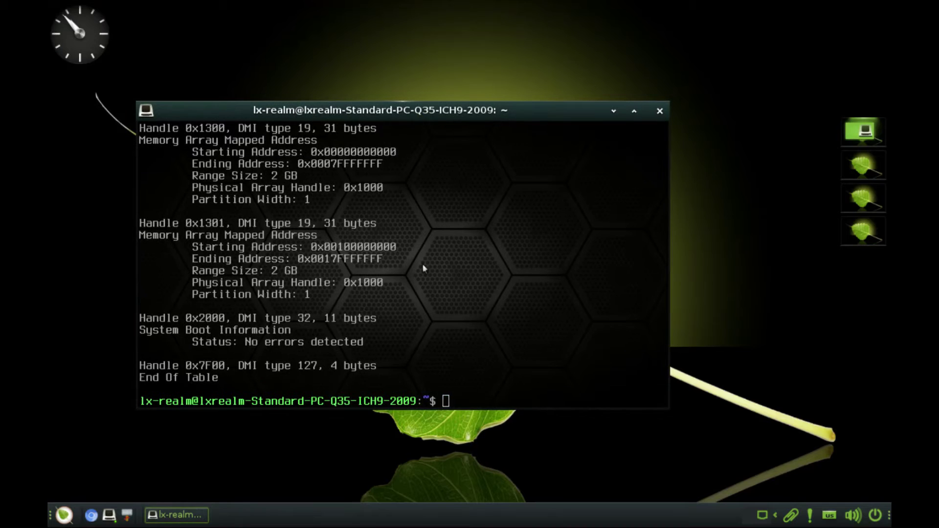
pyautogui.scroll(10, 424, 269)
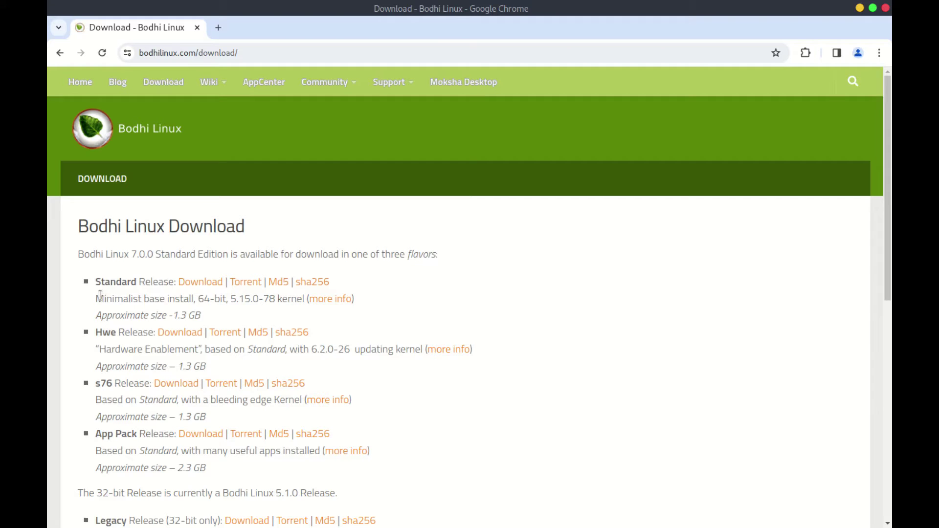
# Step: Highlight the Standard release entry, then scroll the Moksha Desktop page past its Themes gallery
pyautogui.moveTo(96, 283); pyautogui.dragTo(212, 311)
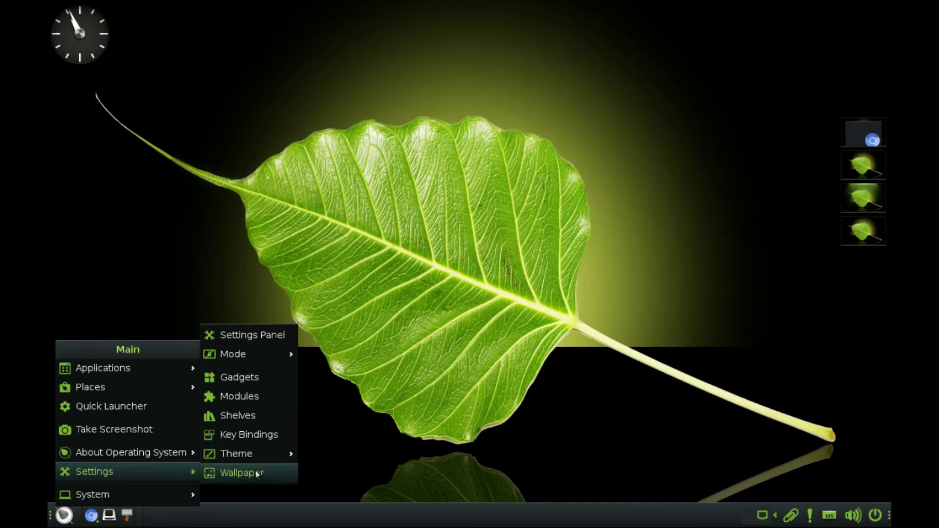
pyautogui.moveTo(246, 457)
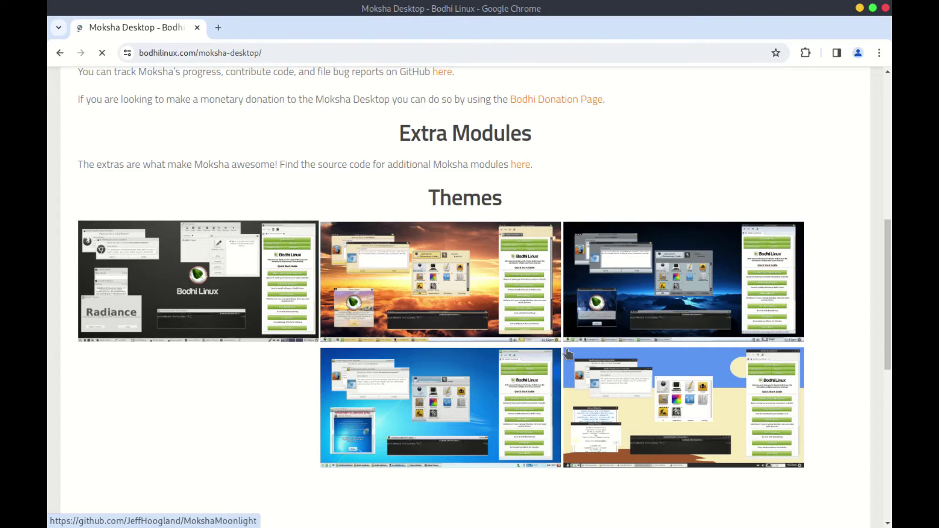
pyautogui.scroll(-5, 548, 371)
pyautogui.scroll(-2, 552, 378)
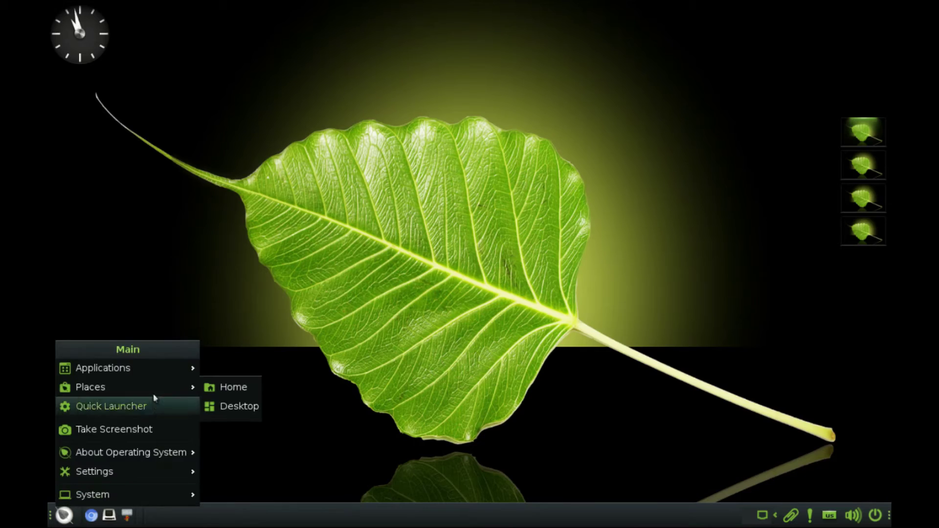
# Step: Launch Ephoto from Applications > Graphics and dismiss its settings panel
pyautogui.moveTo(172, 372)
pyautogui.moveTo(247, 390)
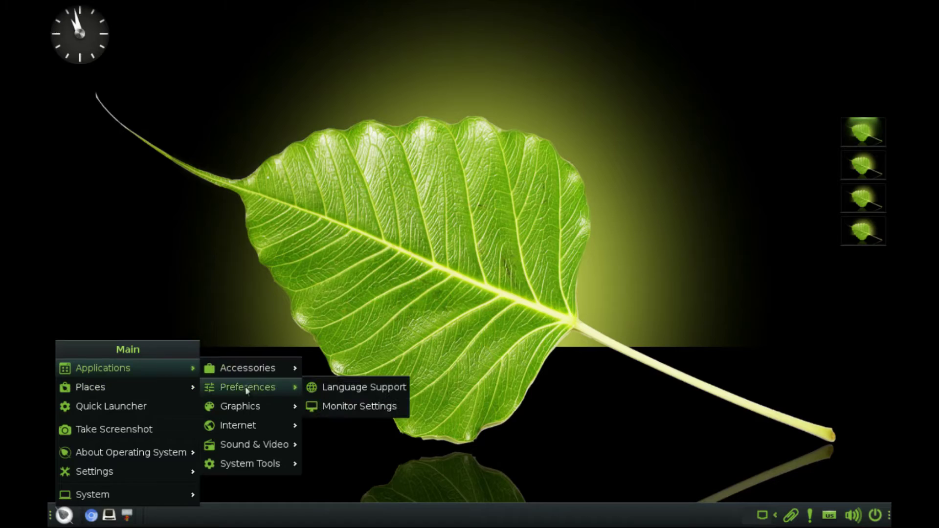
pyautogui.moveTo(247, 410)
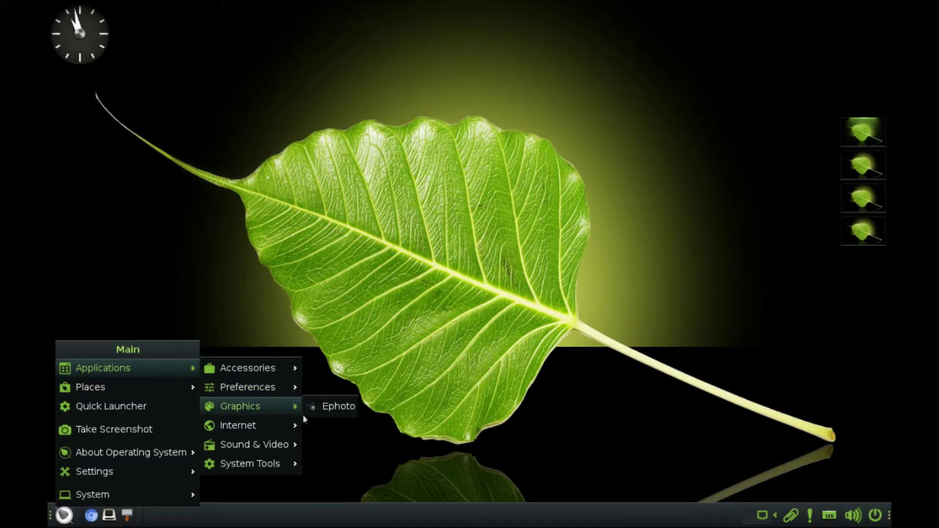
pyautogui.moveTo(276, 386)
pyautogui.click(338, 407)
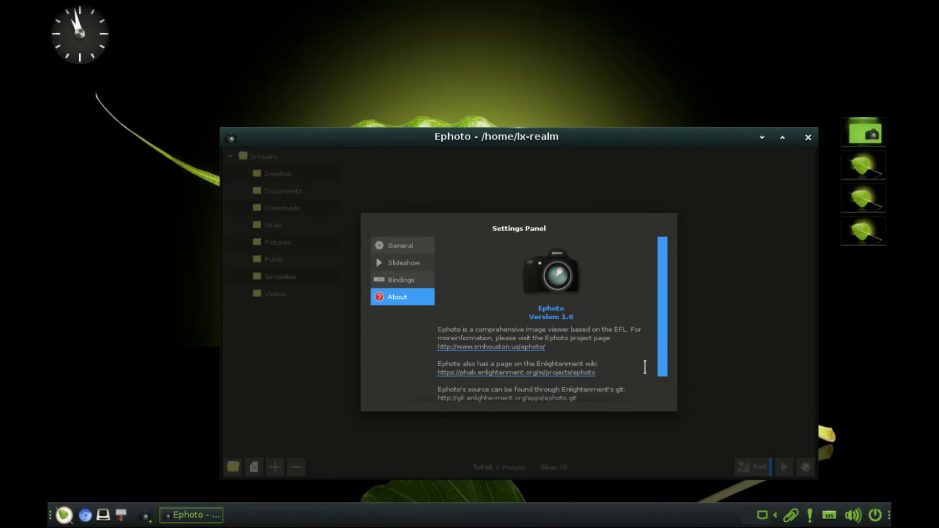
pyautogui.click(706, 343)
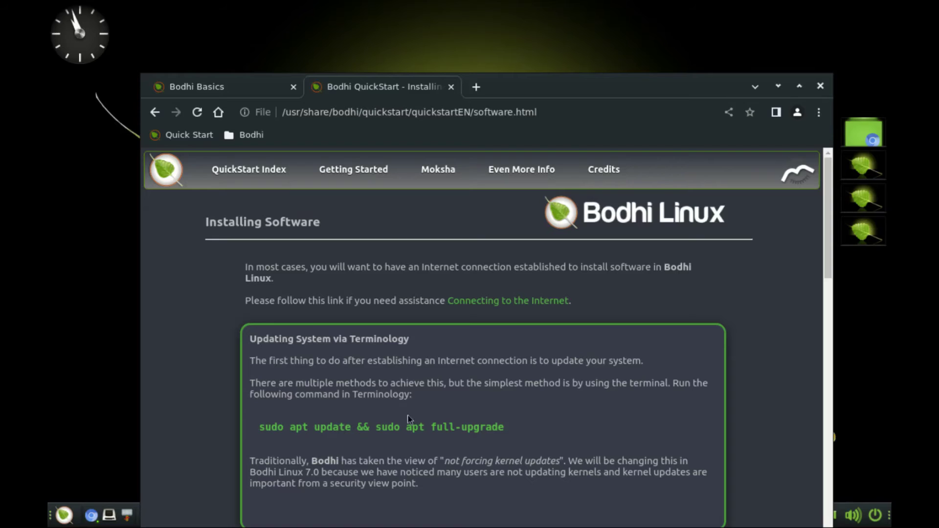
# Step: Run 'sudo apt update && sudo apt full-upgrade' in Terminology and widen the terminal window
pyautogui.scroll(-3, 410, 420)
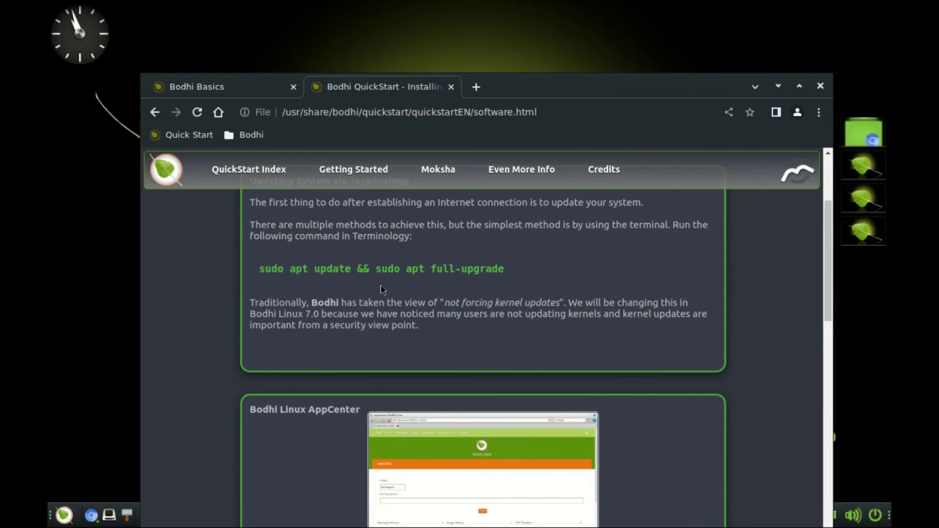
pyautogui.write('sudo a')
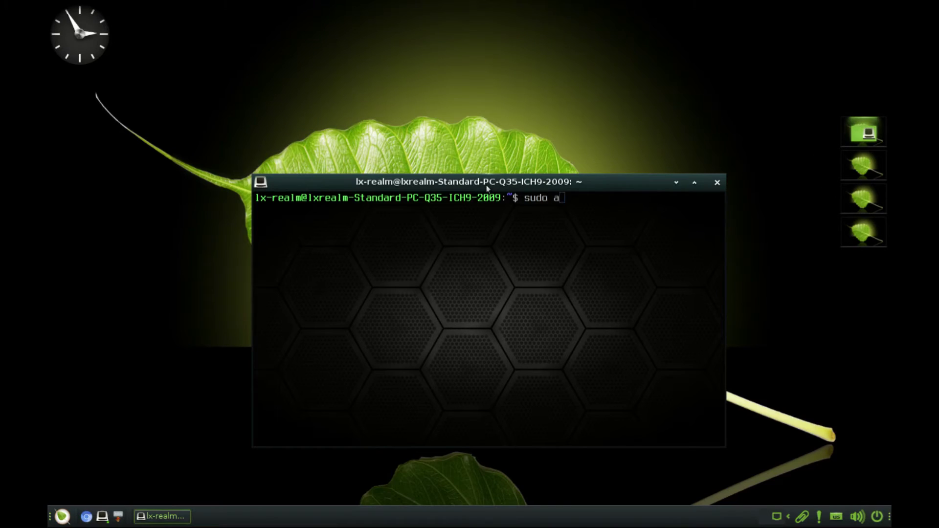
pyautogui.write('pt update && sudo apt full-u')
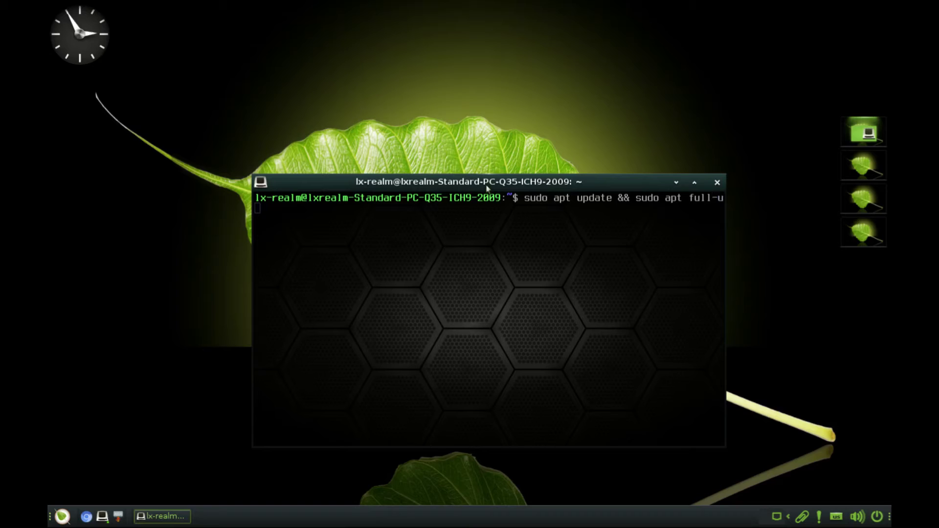
pyautogui.write('pgra')
pyautogui.write('de')
pyautogui.press('Return')
pyautogui.moveTo(727, 333); pyautogui.dragTo(772, 333)
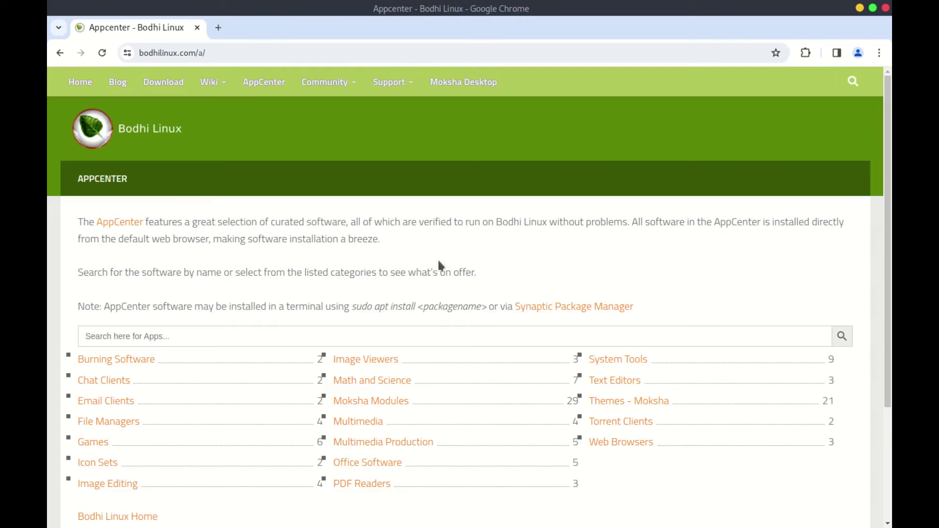
# Step: Scroll the AppCenter and QuickStart software pages, highlighting the apt & dpkg (advanced) heading
pyautogui.scroll(-3, 110, 259)
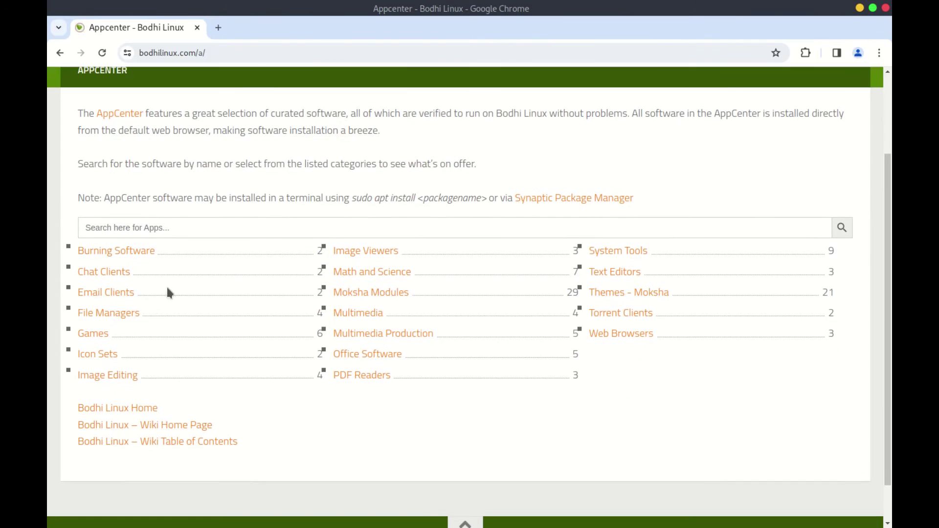
pyautogui.scroll(3, 298, 280)
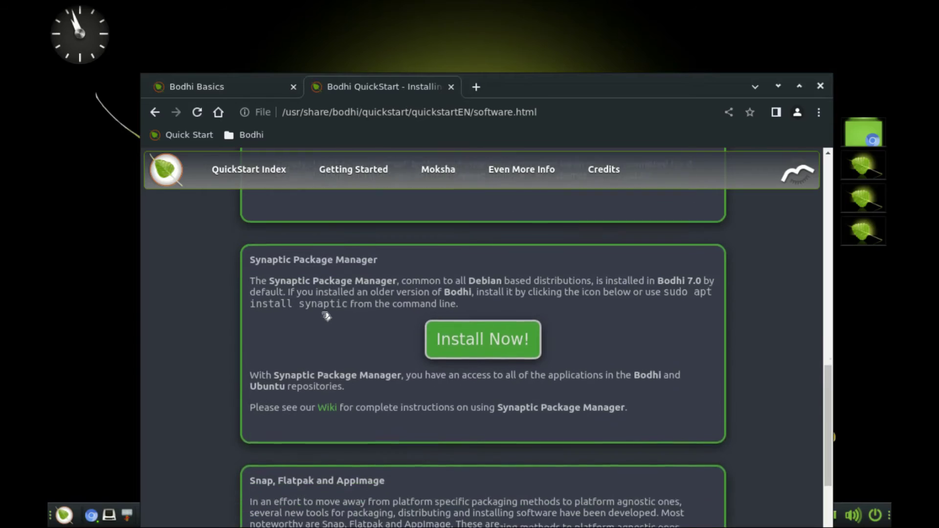
pyautogui.scroll(-1, 273, 264)
pyautogui.scroll(-4, 311, 331)
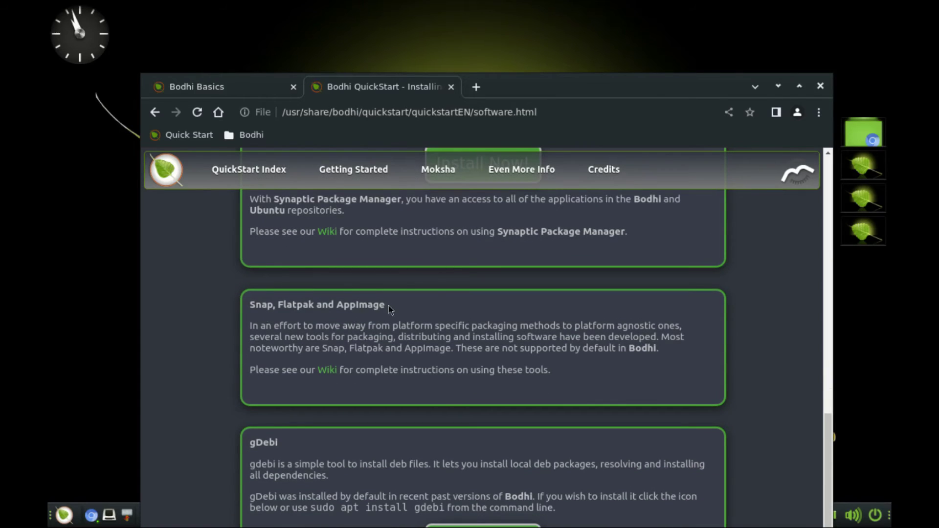
pyautogui.moveTo(390, 307); pyautogui.dragTo(259, 306)
pyautogui.scroll(-2, 274, 343)
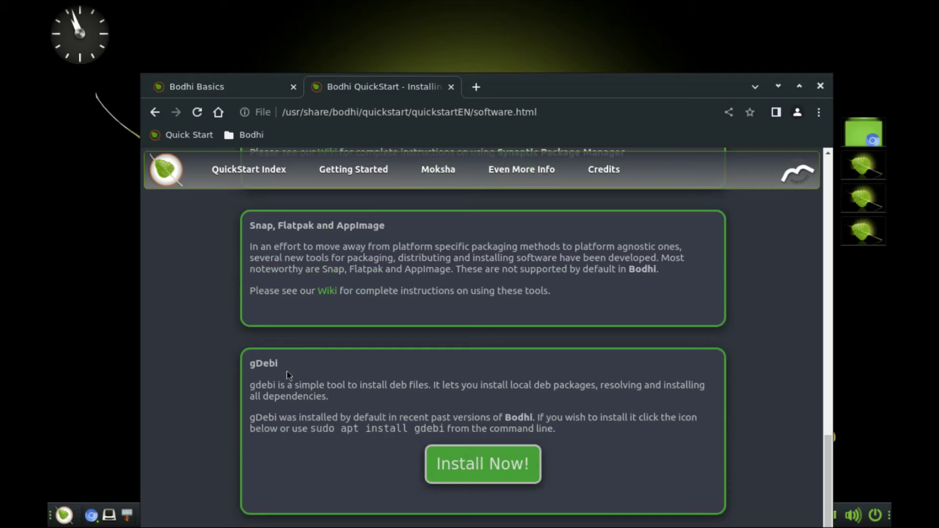
pyautogui.moveTo(279, 367); pyautogui.dragTo(247, 364)
pyautogui.click(293, 381)
pyautogui.scroll(-2, 294, 384)
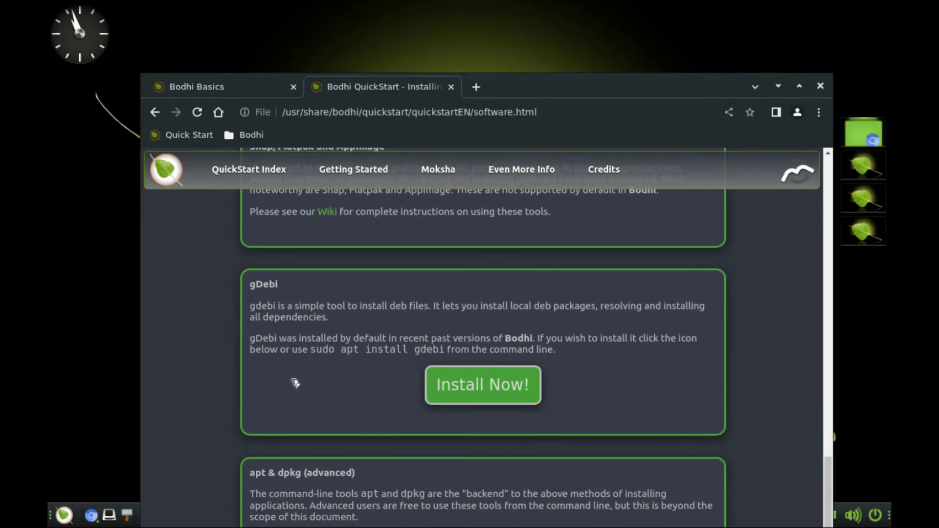
pyautogui.moveTo(332, 482); pyautogui.dragTo(252, 470)
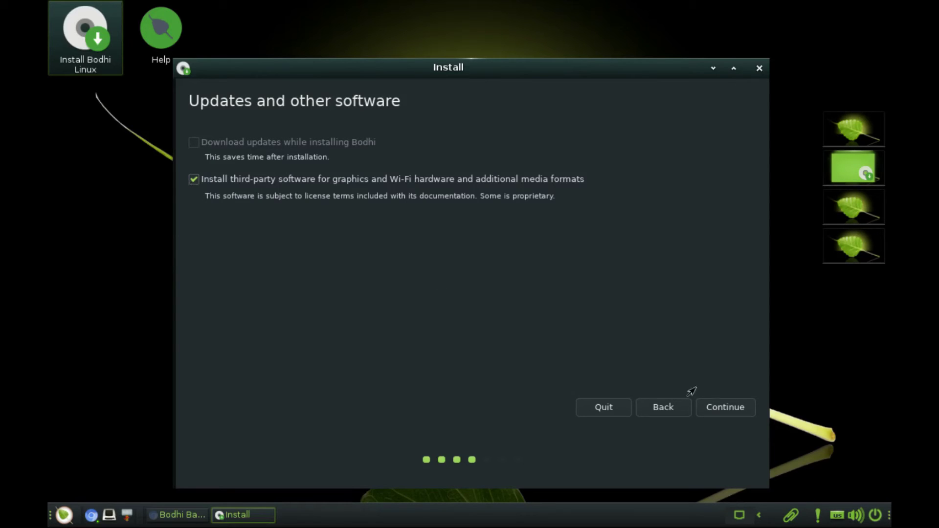
# Step: Uncheck installing third-party software for graphics, Wi-Fi hardware and media formats
pyautogui.click(194, 179)
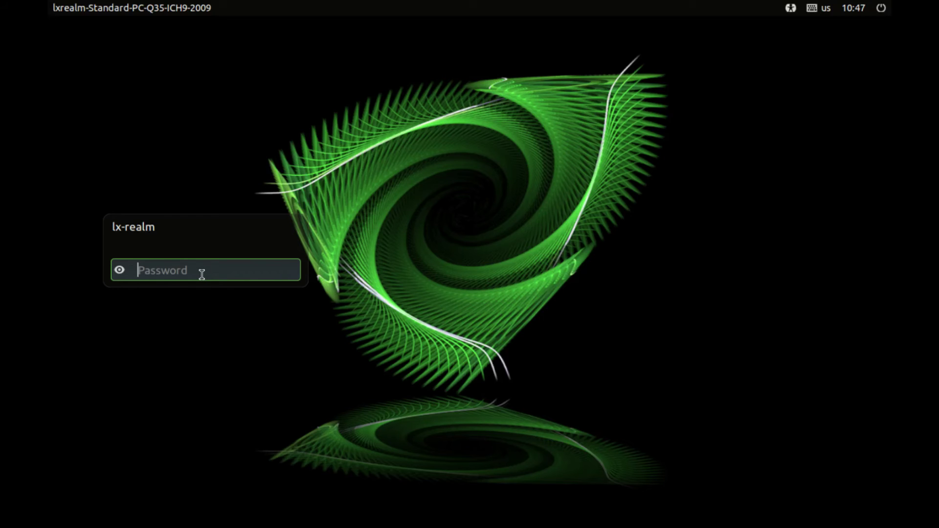
# Step: Log in with the password and check the desktop main menu, calendar and favourite apps menu
pyautogui.write('•••')
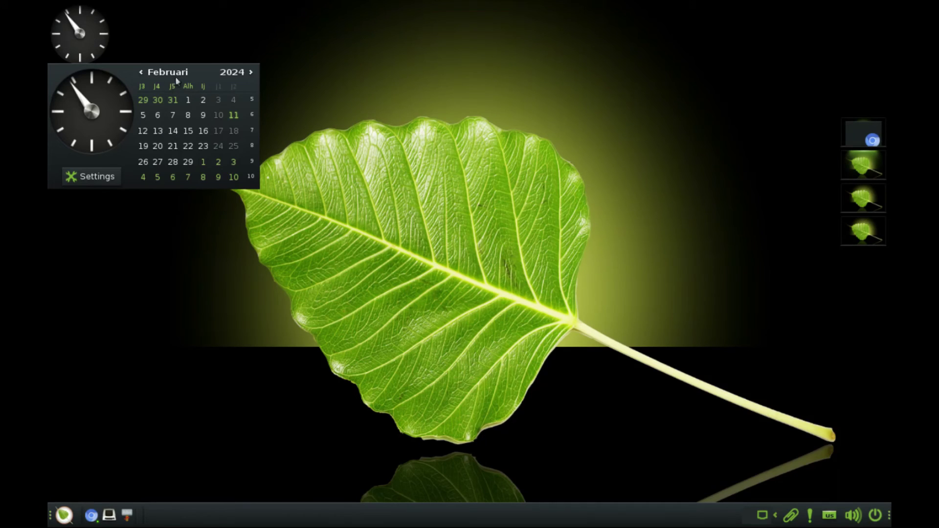
pyautogui.rightClick(351, 57)
pyautogui.click(97, 37)
pyautogui.click(89, 41)
pyautogui.rightClick(290, 76)
pyautogui.press('Escape')
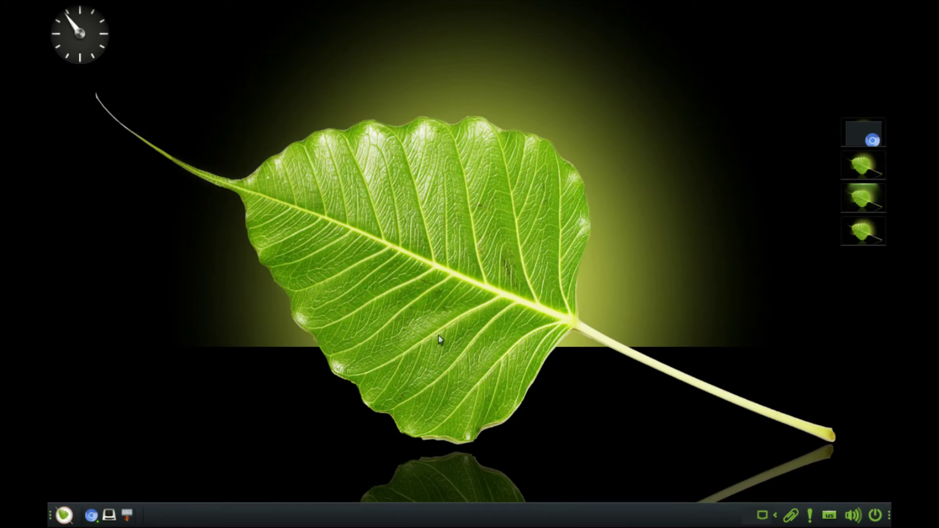
# Step: Launch Thunar, open the application menu, and check the notification, keyboard, volume and power tray icons
pyautogui.click(134, 517)
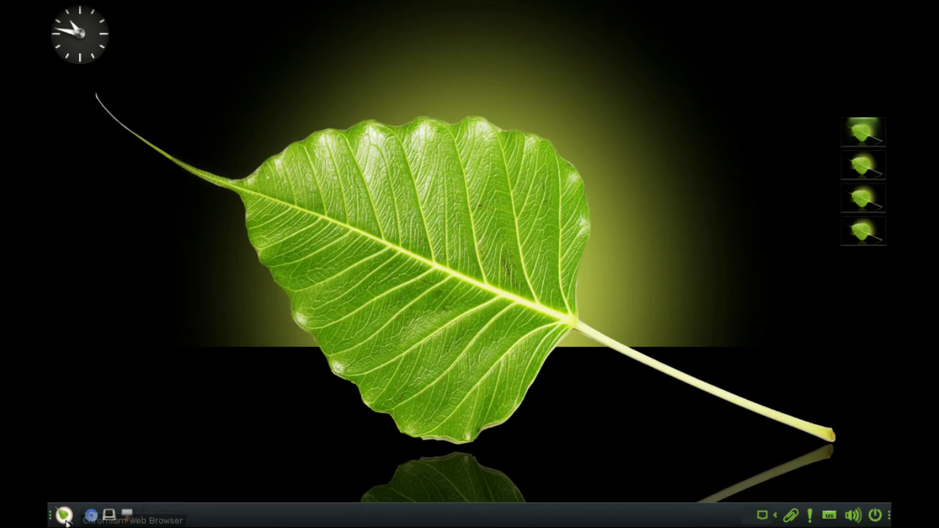
pyautogui.click(65, 518)
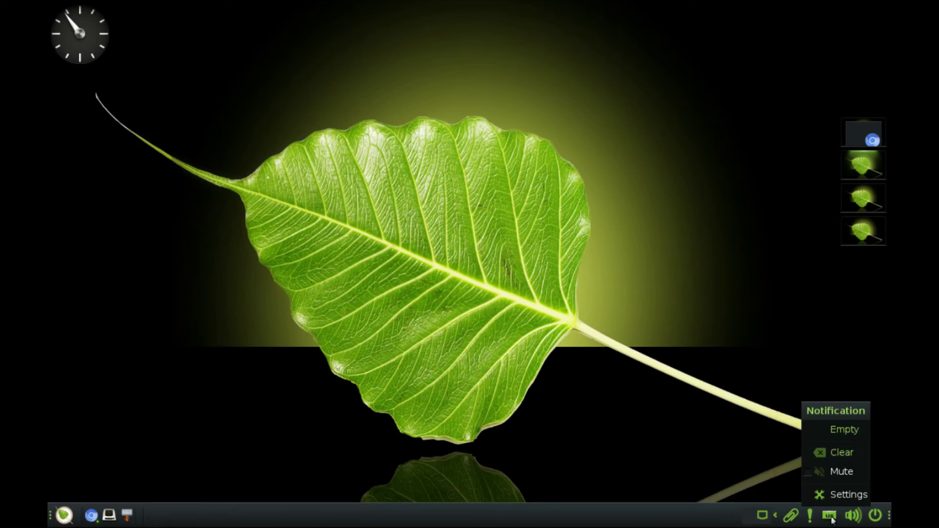
pyautogui.click(831, 517)
pyautogui.click(831, 518)
pyautogui.click(853, 519)
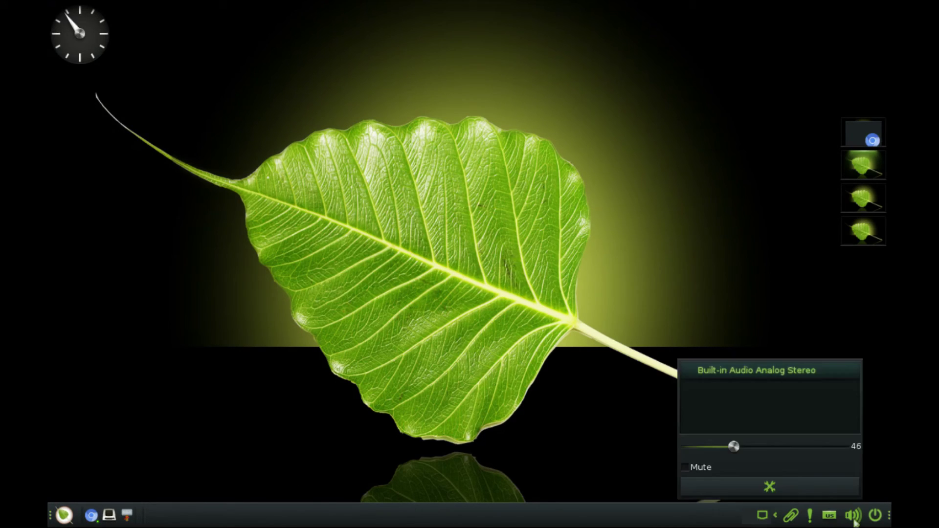
pyautogui.click(876, 523)
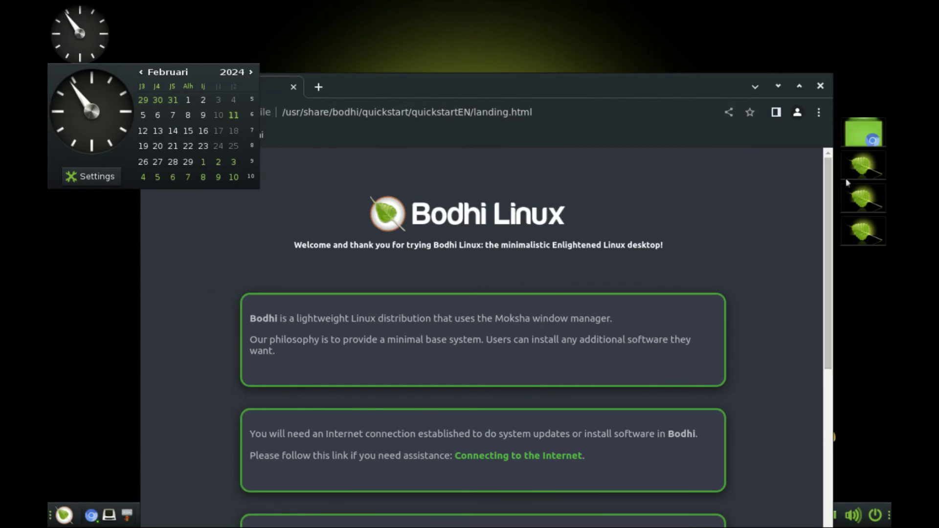
# Step: Launch Web Browser Manager, move its window aside, and show Thunar's About dialog (version 4.16.10)
pyautogui.click(864, 166)
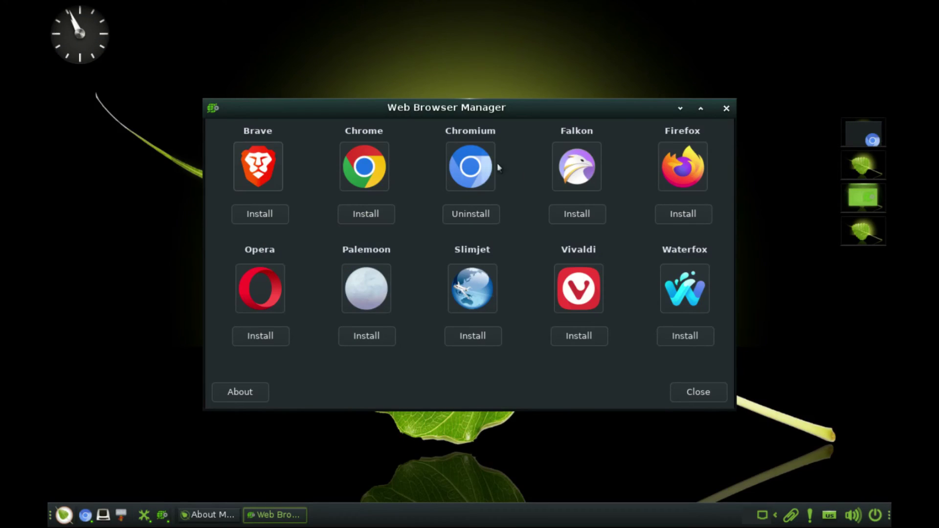
pyautogui.moveTo(488, 107); pyautogui.dragTo(528, 116)
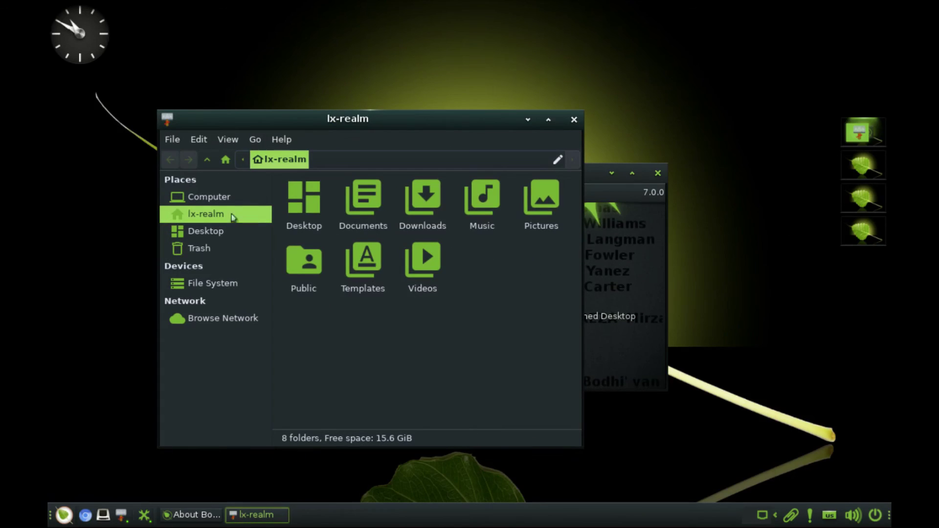
pyautogui.click(208, 235)
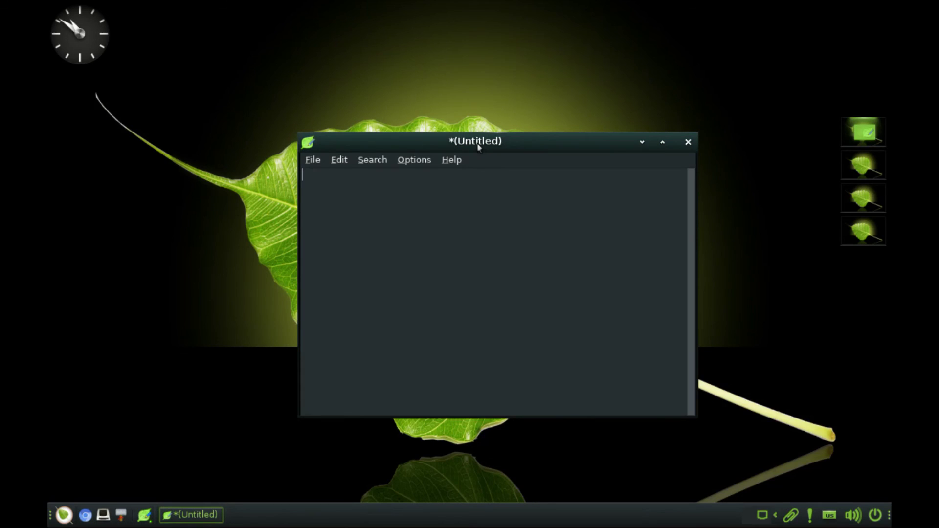
# Step: Type 'this is bodhi linux' in Leafpad, then close it, discarding the unsaved note
pyautogui.write('this is bodhi linux')
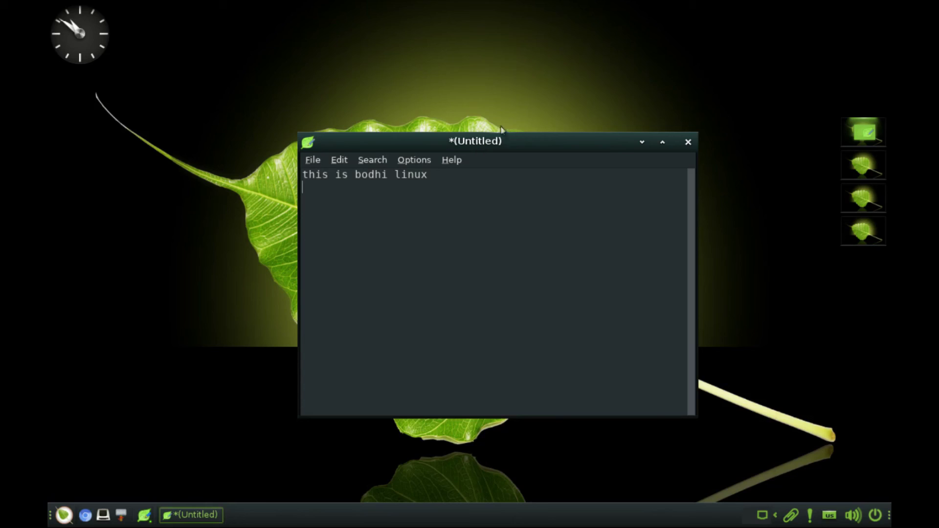
pyautogui.click(689, 142)
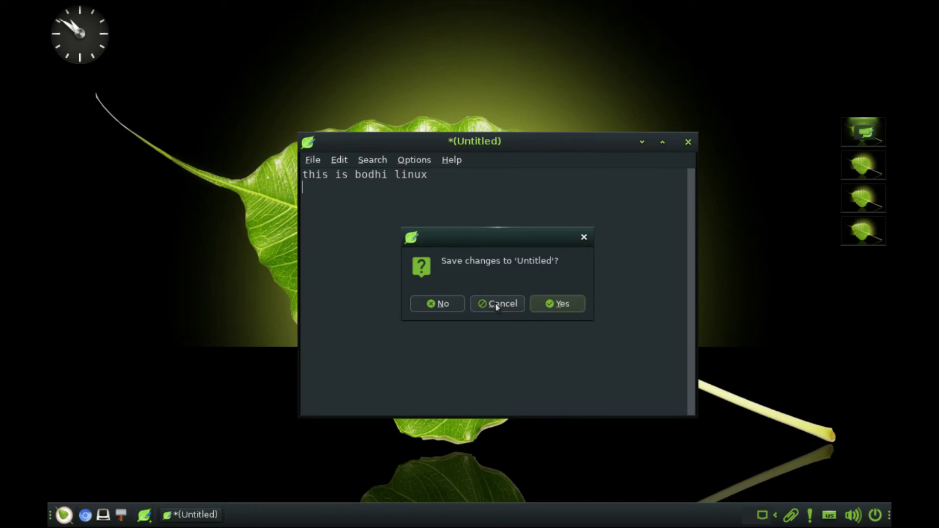
pyautogui.click(461, 308)
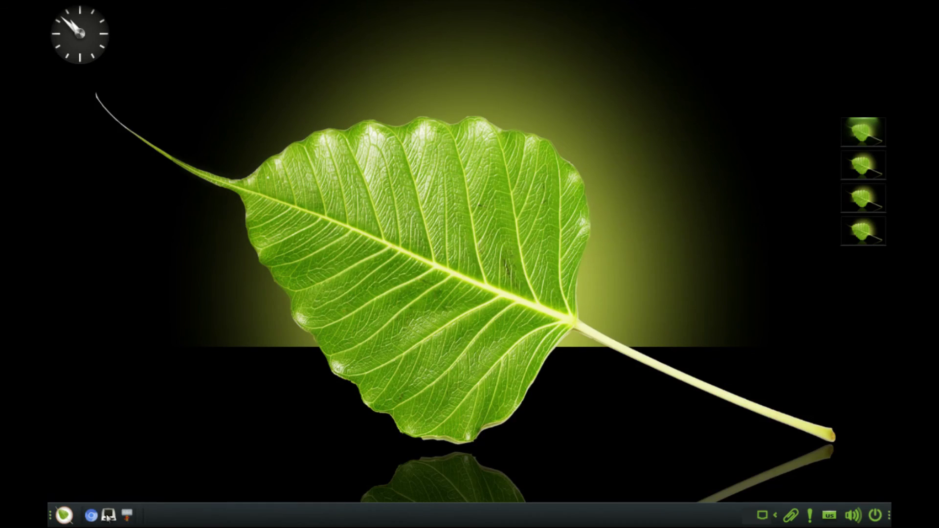
# Step: Start Terminology and run exit so the terminal closes too
pyautogui.click(103, 515)
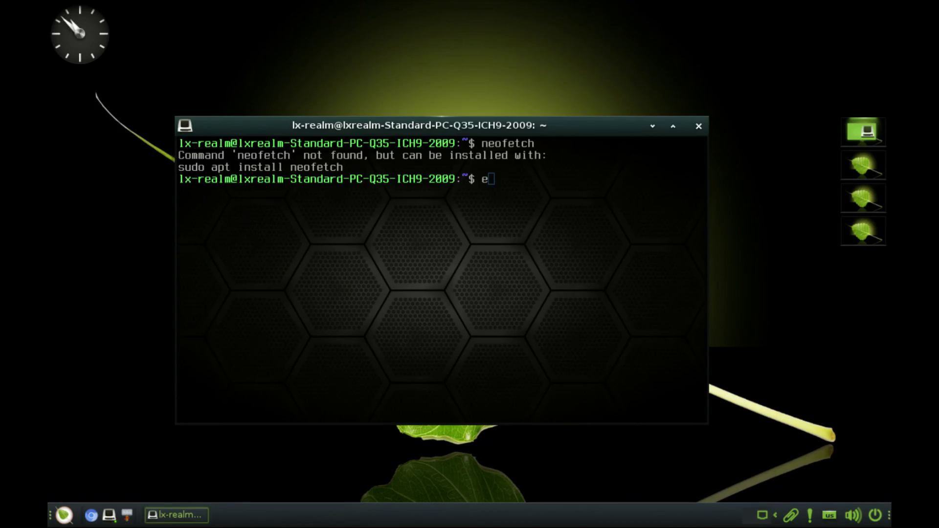
pyautogui.write('xit')
pyautogui.press('Return')
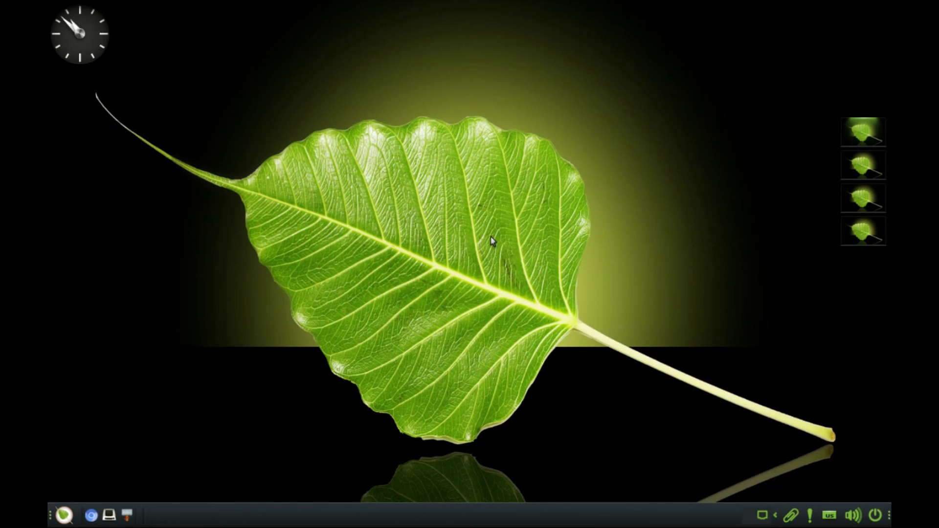